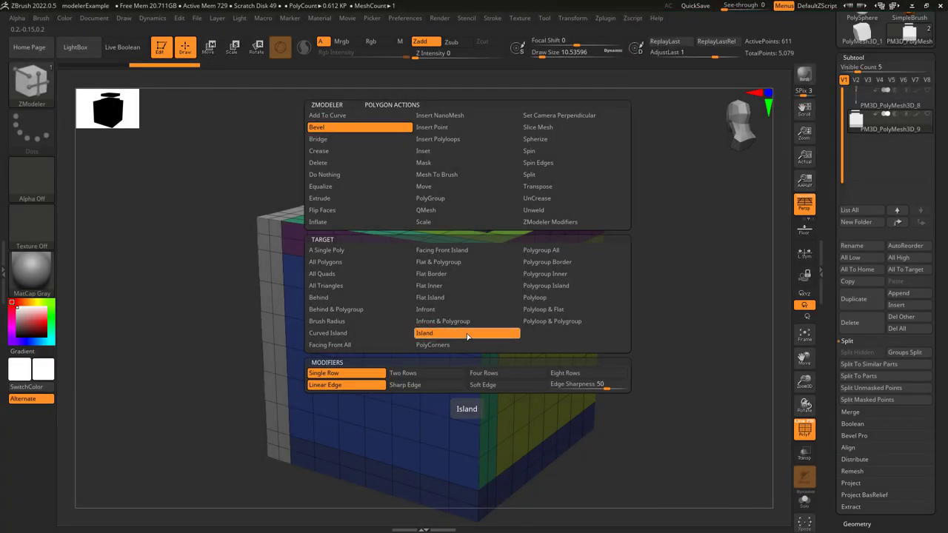
Set the ZModeler Bevel target to Island and orbit the cube to face its yellow side.
click(454, 338)
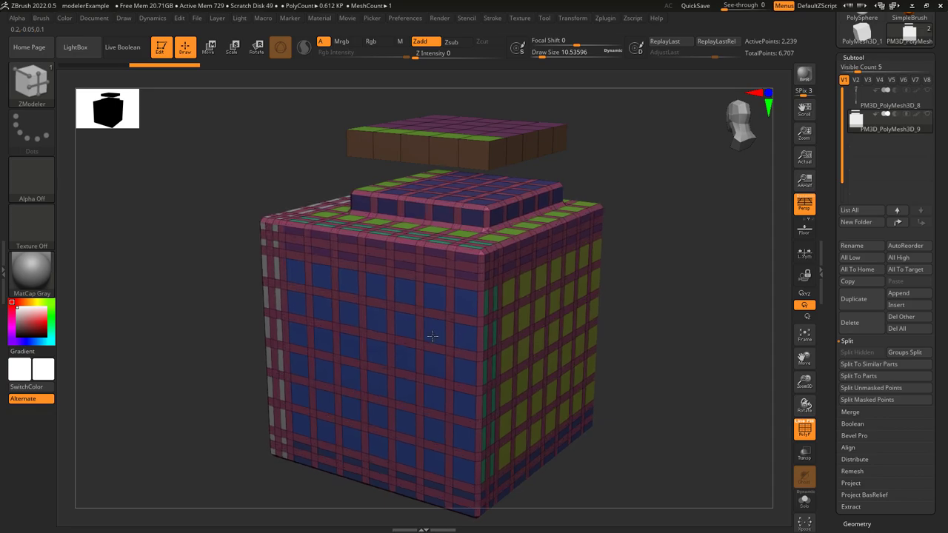
key(ctrl)
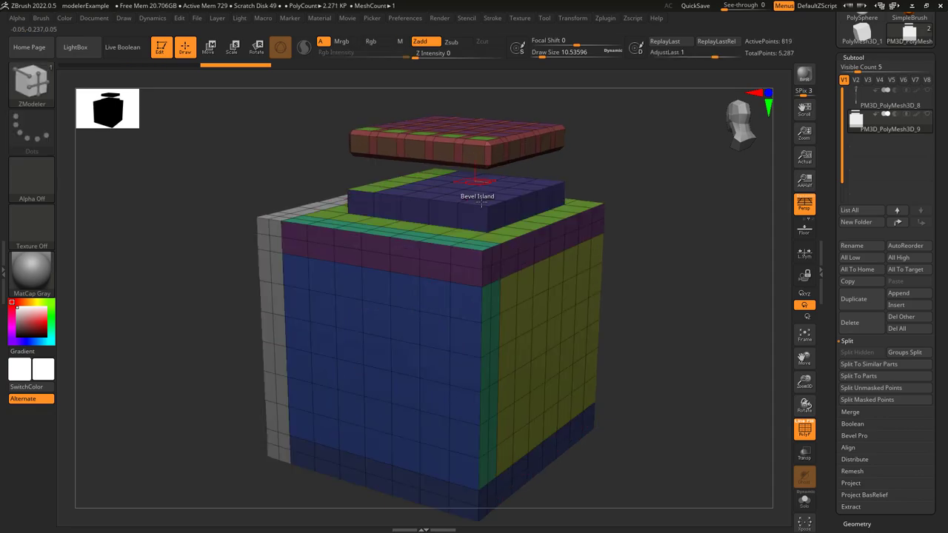
mouse_move(476, 191)
right_down()
mouse_move(482, 269)
mouse_move(470, 274)
right_up()
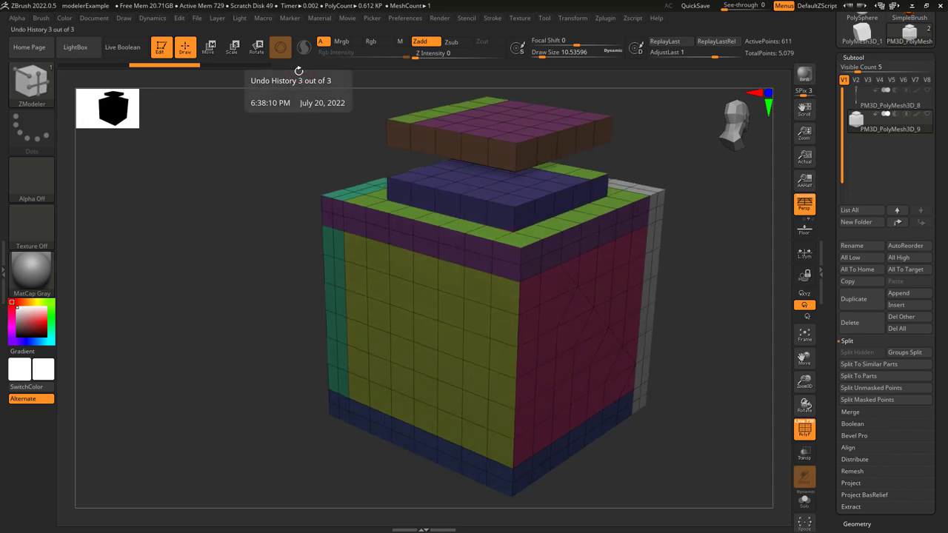
Island-bevel the main cube, compare it with the unbevelled cube and undo, then bevel the floating top plate.
click(478, 285)
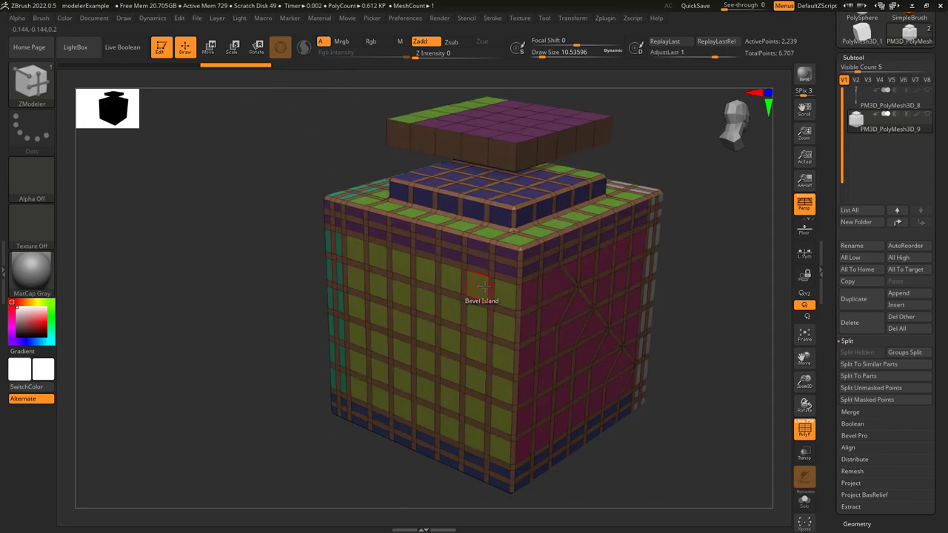
key(ctrl+z)
click(563, 283)
key(ctrl+z)
click(553, 311)
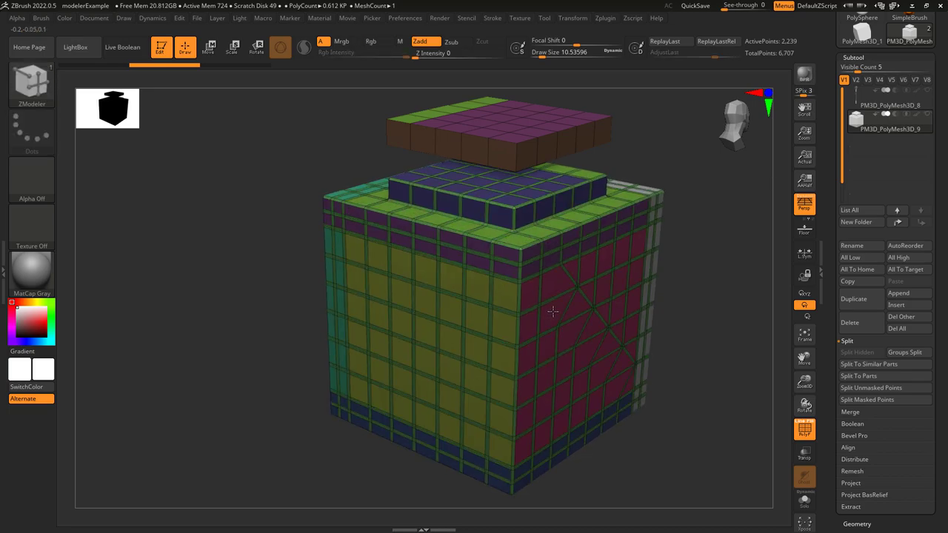
key(ctrl+z)
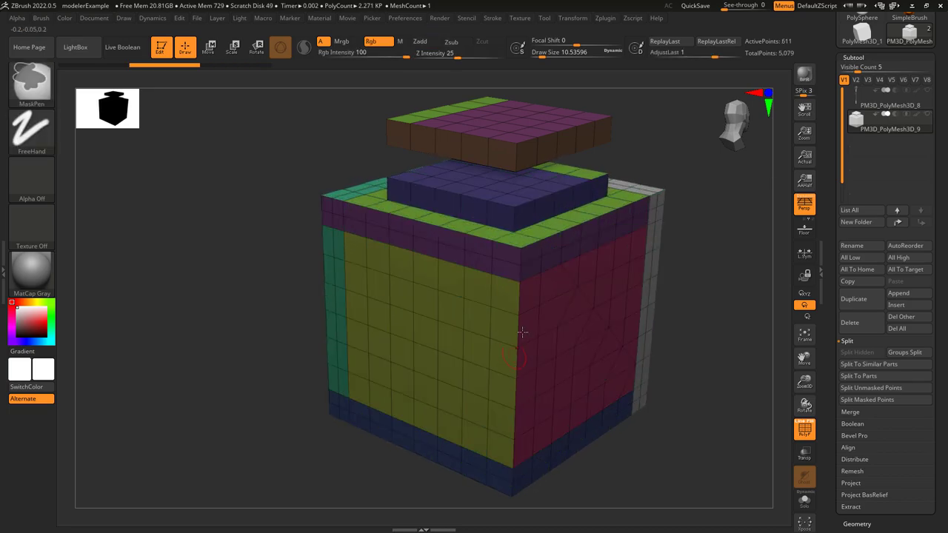
click(535, 151)
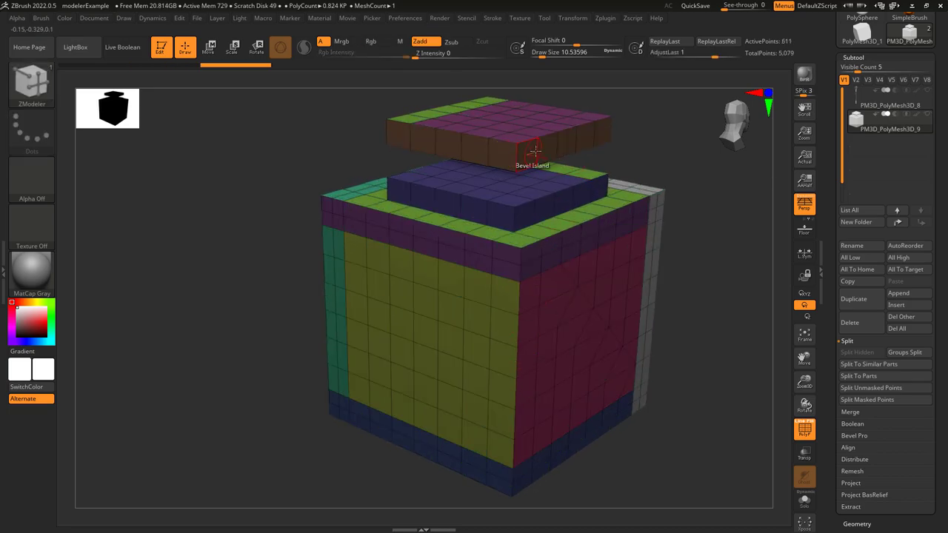